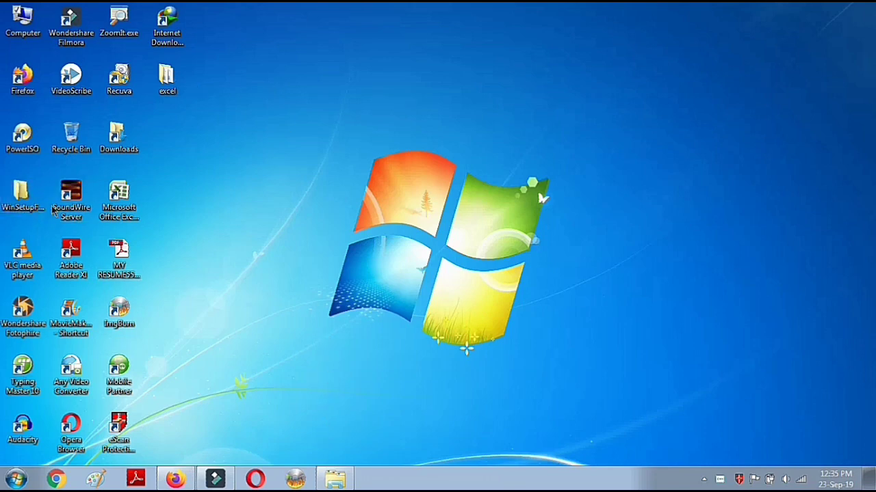
Step: Open the all iso folder window and look over its Windows disc images and folders, including win7 all and win8.1
{"action": "left_click", "coordinate": [334, 478]}
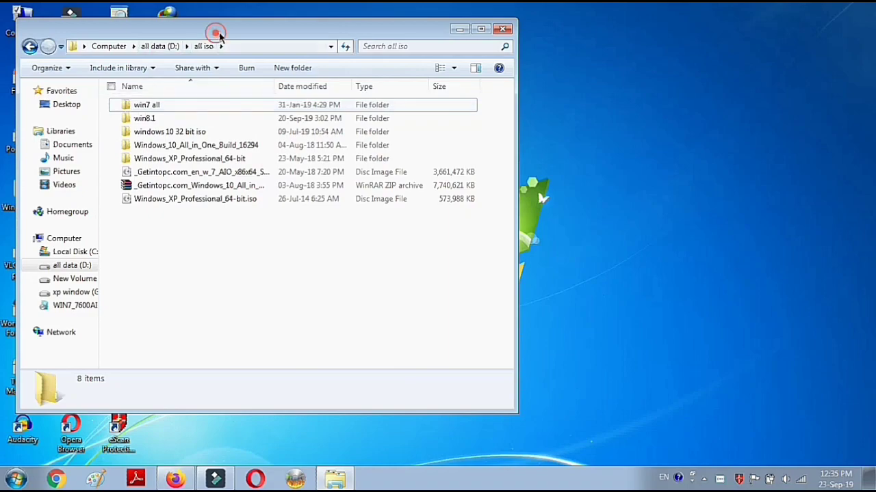
{"action": "left_click_drag", "start_coordinate": [215, 31], "coordinate": [237, 26]}
{"action": "left_click", "coordinate": [189, 168]}
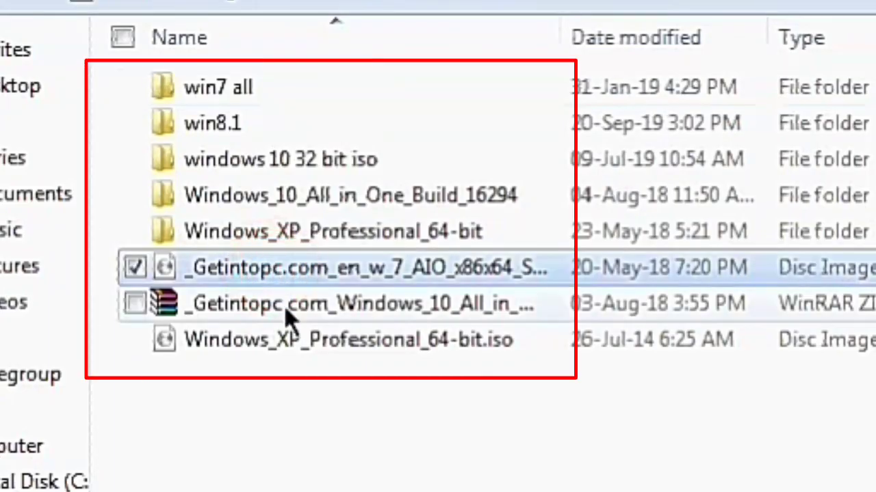
{"action": "left_click", "coordinate": [482, 357]}
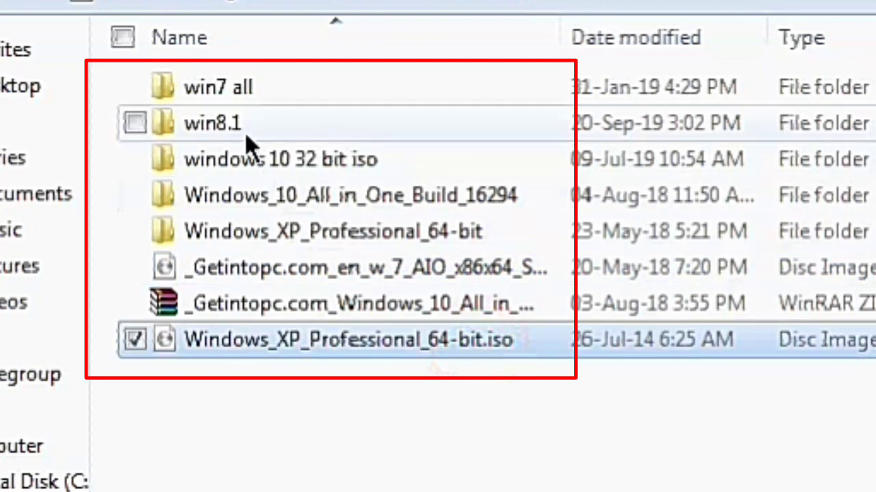
{"action": "left_click", "coordinate": [244, 91]}
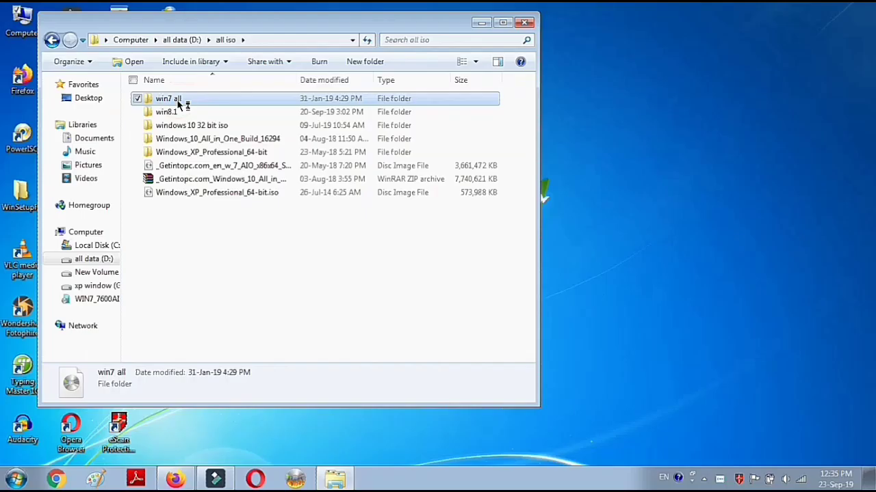
{"action": "left_click", "coordinate": [172, 115]}
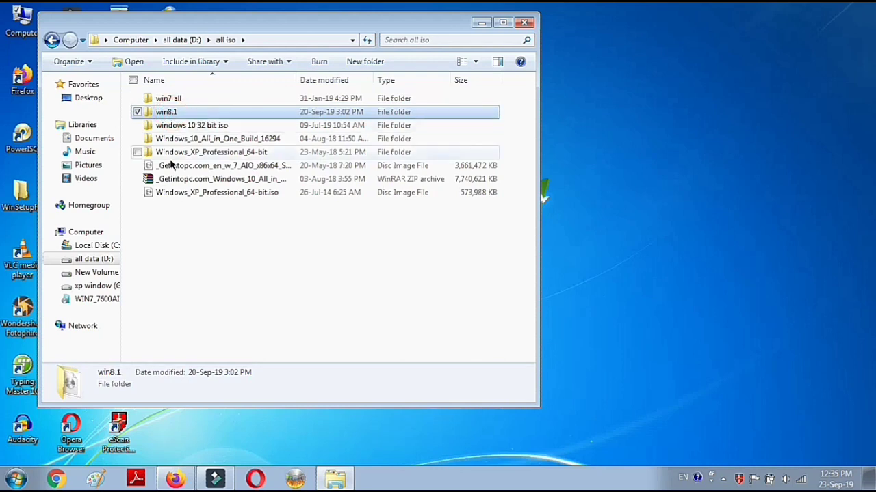
Step: View the computer's hard disk drives and removable storage, and close that window
{"action": "key", "text": "super"}
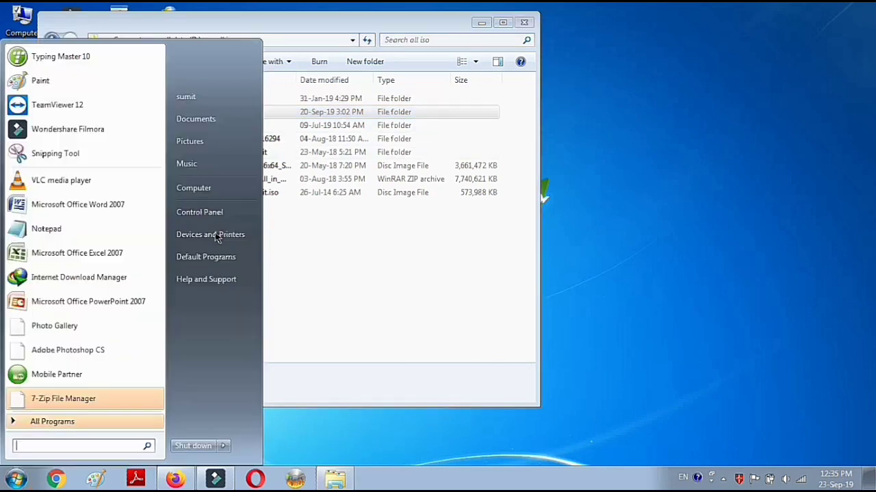
{"action": "left_click", "coordinate": [206, 191]}
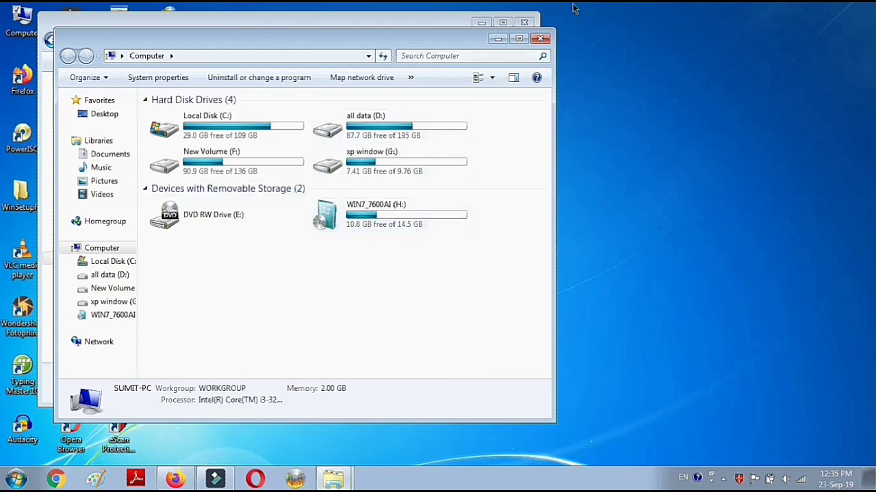
{"action": "left_click", "coordinate": [540, 39]}
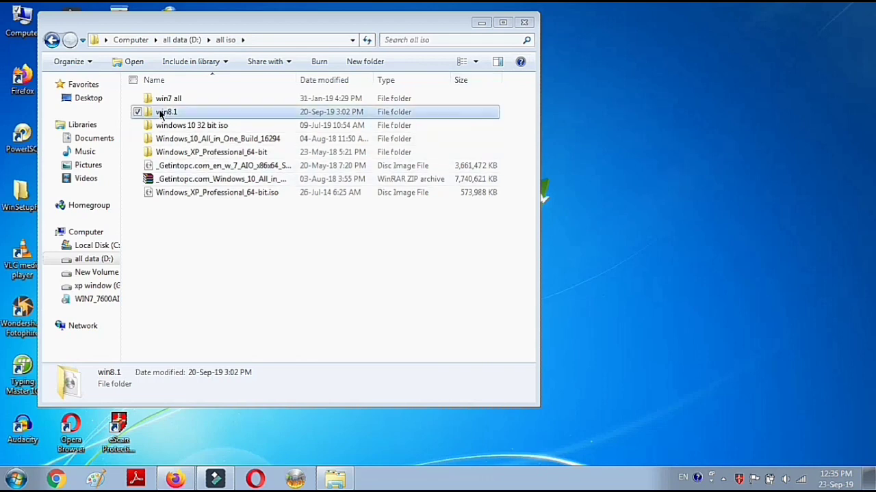
Step: Inspect the Windows 8.1 disc image inside the win8.1 folder, return to all iso and minimize the window
{"action": "double_click", "coordinate": [162, 112]}
{"action": "left_click", "coordinate": [199, 100]}
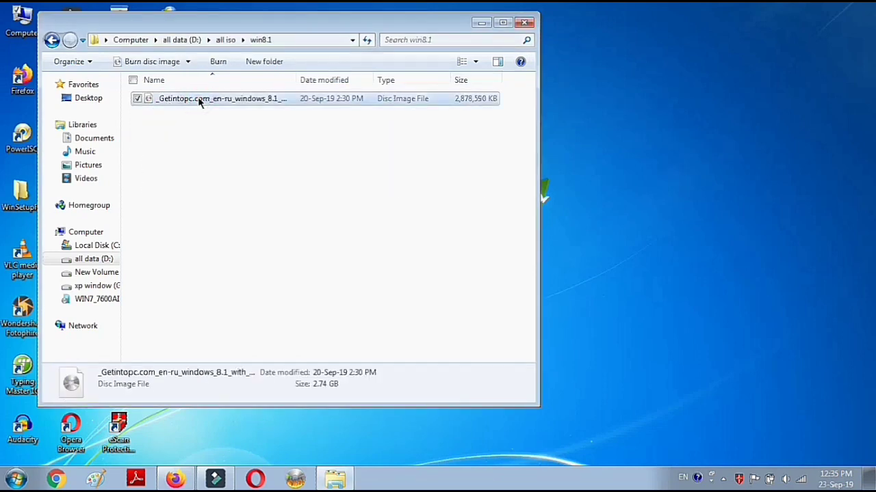
{"action": "left_click", "coordinate": [52, 39]}
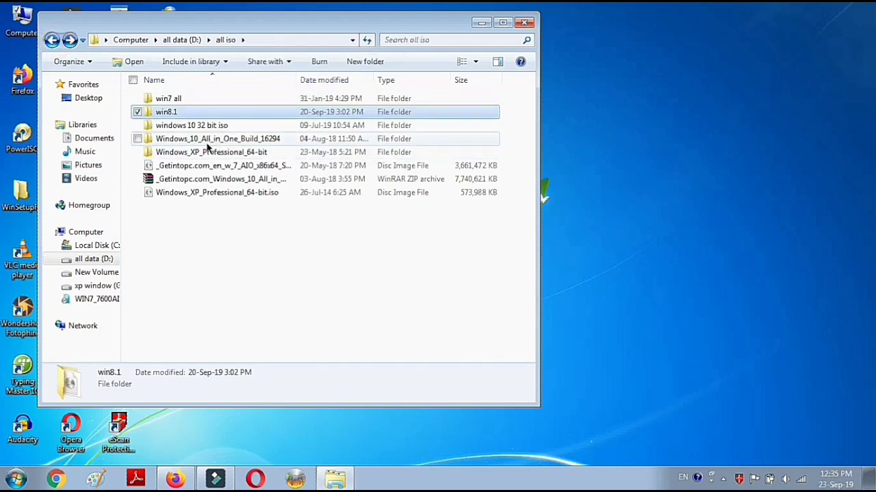
{"action": "left_click", "coordinate": [481, 23]}
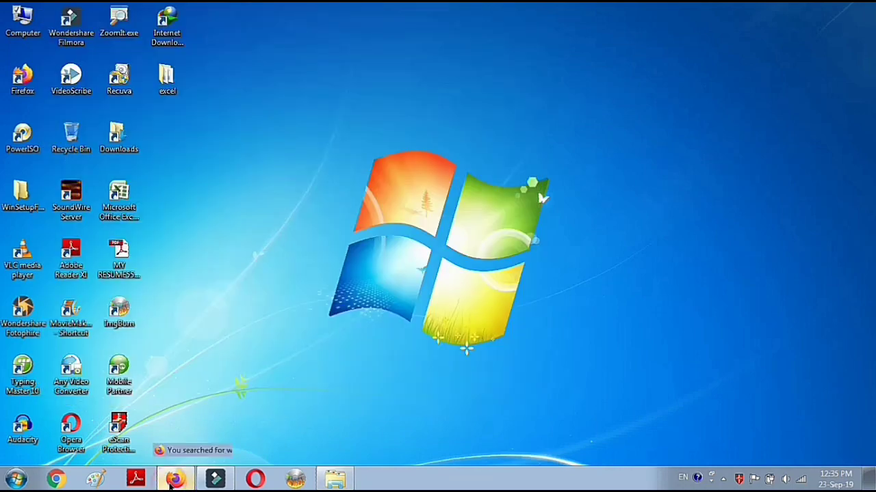
Step: Switch to Firefox and examine the getintopc.com search results for windows 8.1
{"action": "left_click", "coordinate": [173, 480]}
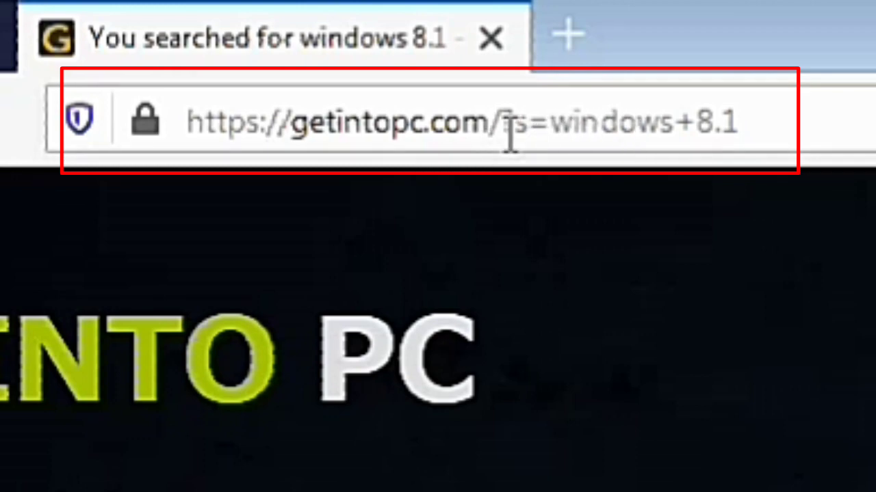
{"action": "left_click_drag", "start_coordinate": [487, 127], "coordinate": [293, 128]}
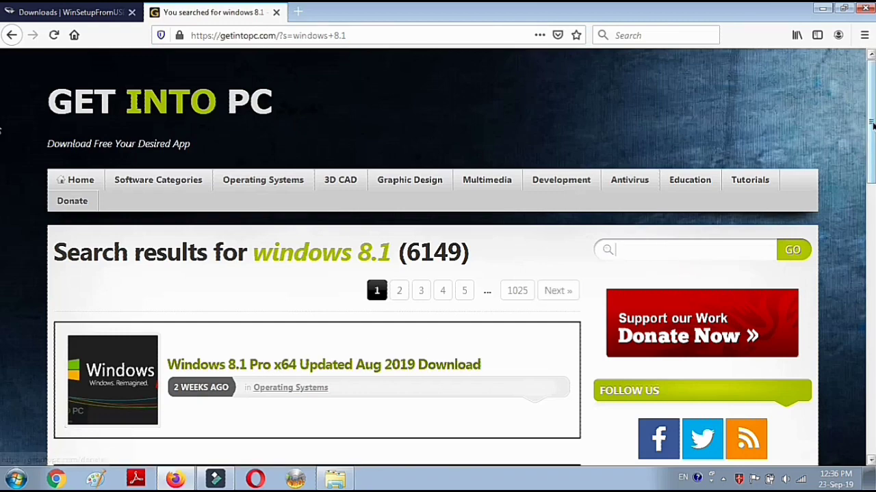
{"action": "scroll", "coordinate": [2, 224], "scroll_direction": "down", "scroll_amount": 4}
{"action": "scroll", "coordinate": [2, 223], "scroll_direction": "down", "scroll_amount": 5}
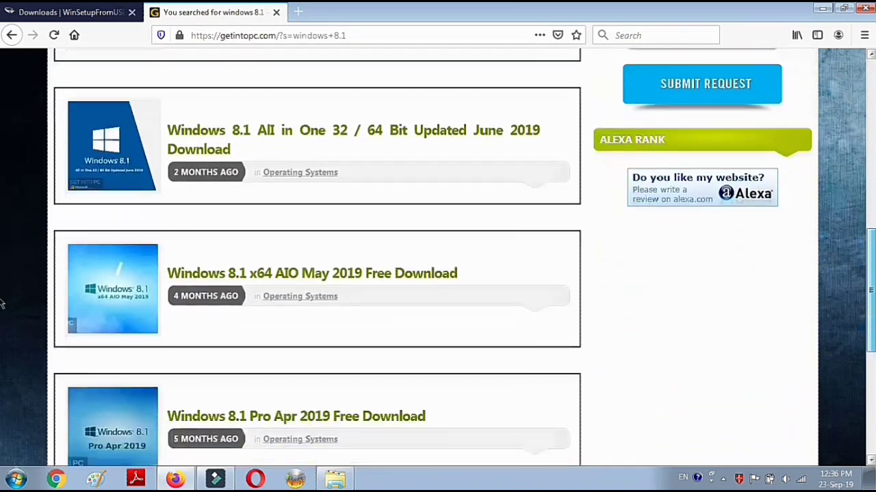
{"action": "scroll", "coordinate": [2, 332], "scroll_direction": "down", "scroll_amount": 3}
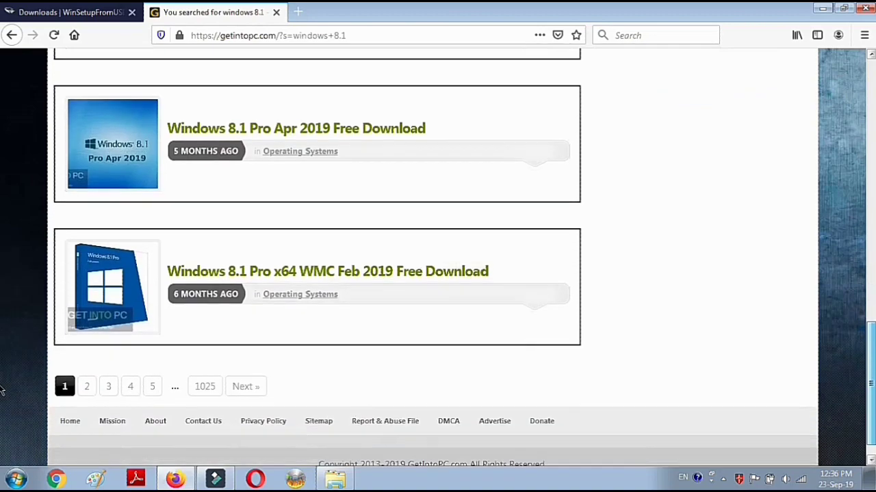
{"action": "scroll", "coordinate": [2, 273], "scroll_direction": "up", "scroll_amount": 6}
{"action": "scroll", "coordinate": [2, 243], "scroll_direction": "up", "scroll_amount": 5}
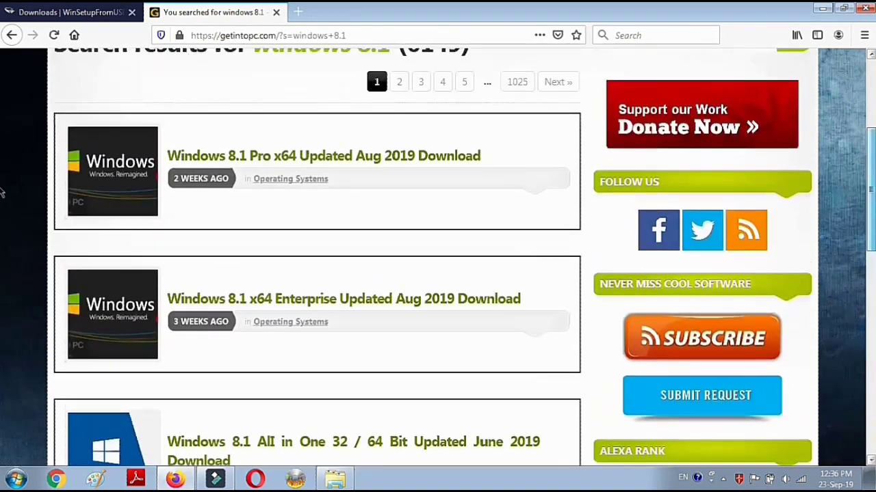
{"action": "scroll", "coordinate": [2, 240], "scroll_direction": "down", "scroll_amount": 5}
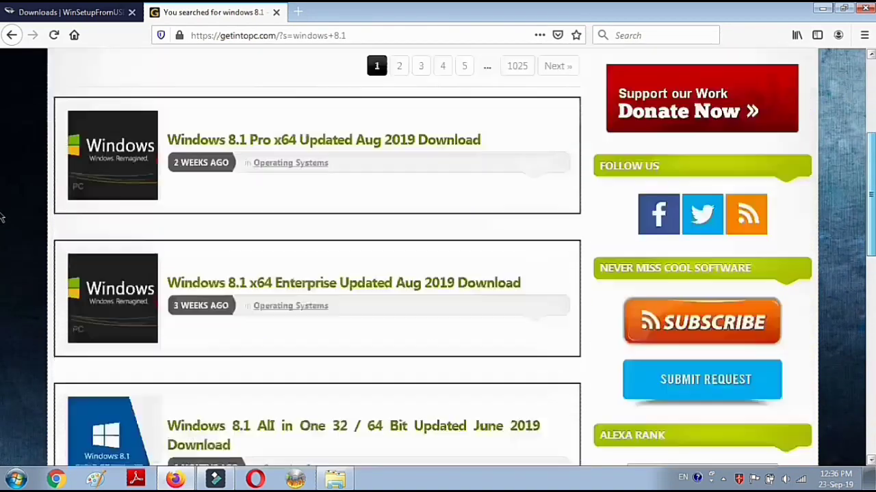
Step: Open the Windows 8.1 All in One 32 / 64 Bit Updated June 2019 page and find its 32-bit and 64-bit downloads
{"action": "left_click", "coordinate": [370, 306]}
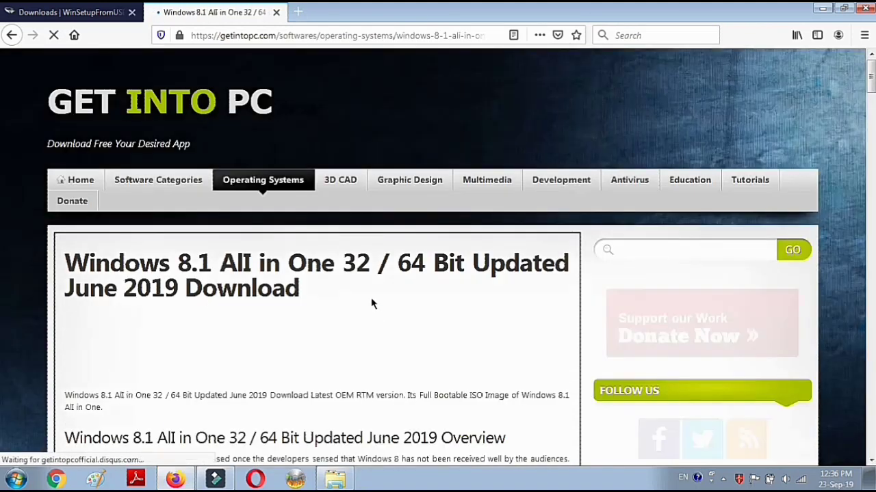
{"action": "left_click_drag", "start_coordinate": [871, 75], "coordinate": [872, 312]}
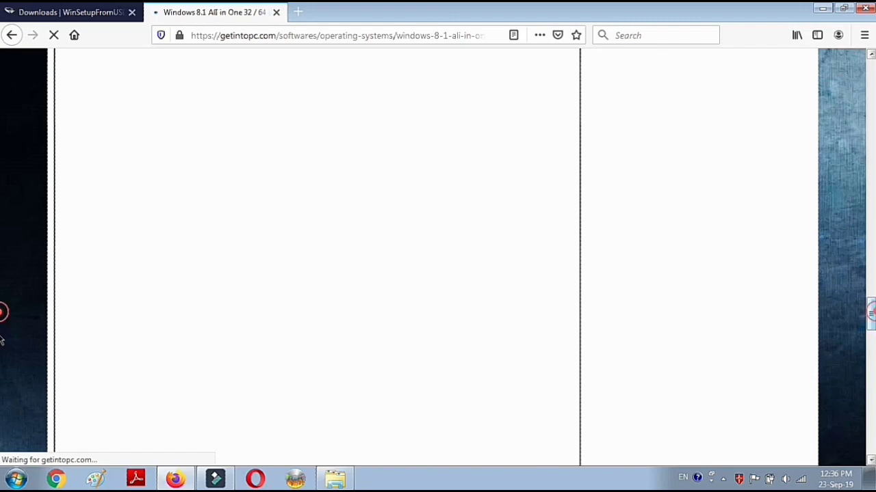
{"action": "scroll", "coordinate": [874, 324], "scroll_direction": "down", "scroll_amount": 3}
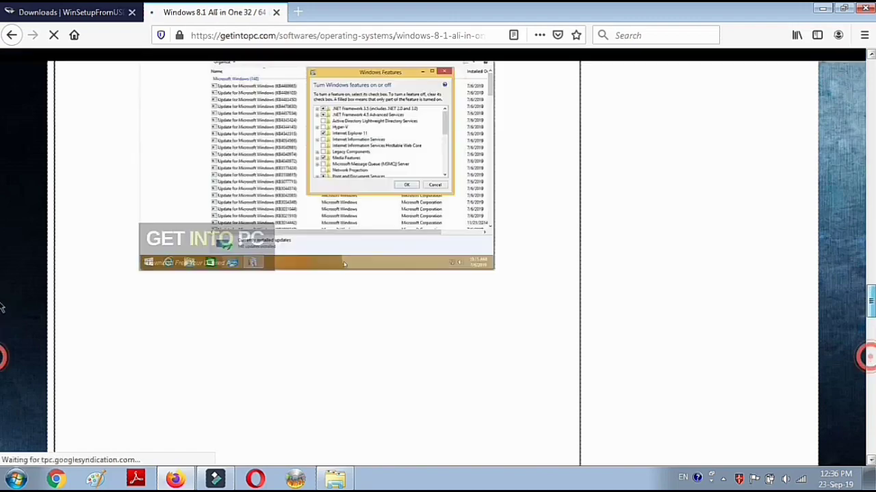
{"action": "scroll", "coordinate": [2, 328], "scroll_direction": "down", "scroll_amount": 15}
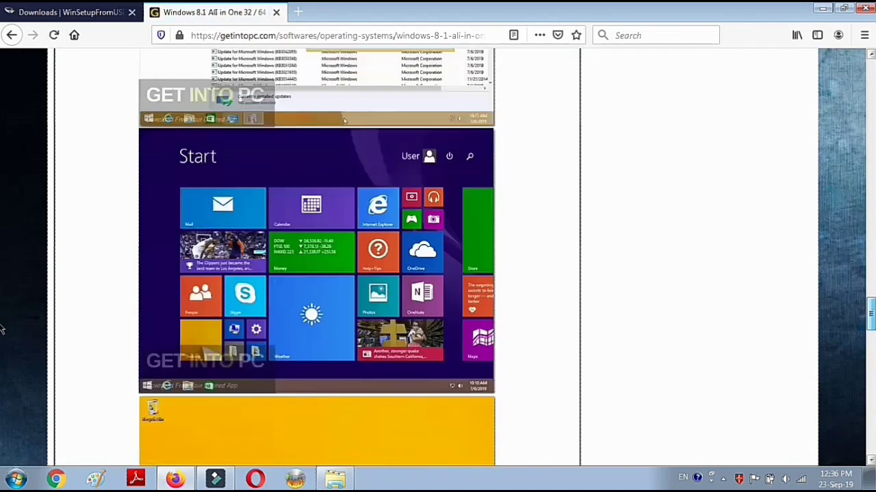
{"action": "scroll", "coordinate": [2, 396], "scroll_direction": "down", "scroll_amount": 3}
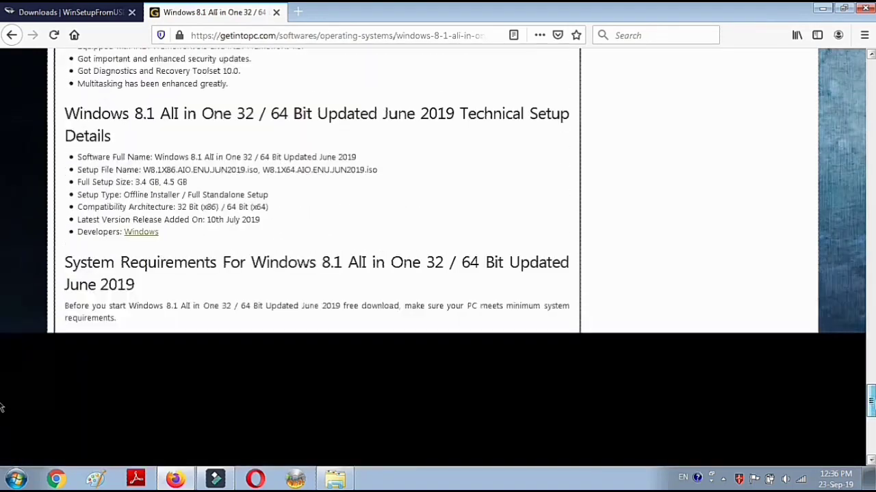
{"action": "scroll", "coordinate": [2, 411], "scroll_direction": "down", "scroll_amount": 3}
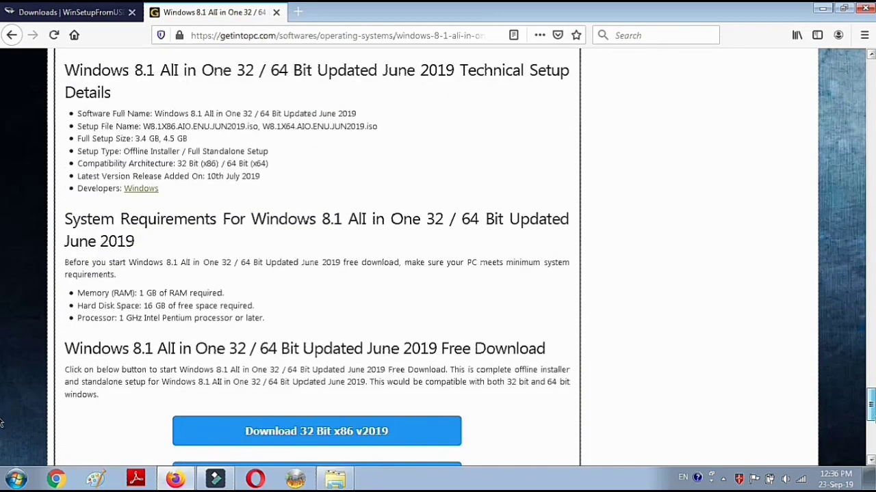
{"action": "scroll", "coordinate": [2, 422], "scroll_direction": "down", "scroll_amount": 3}
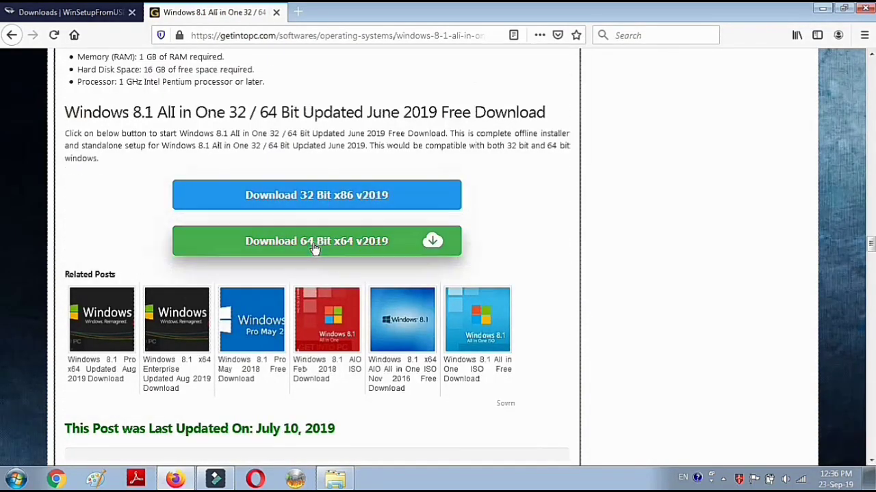
Step: Examine the WinSetupFromUSB downloads page at winsetupfromusb.com, including the 1.9 download and the list of older versions
{"action": "left_click", "coordinate": [85, 19]}
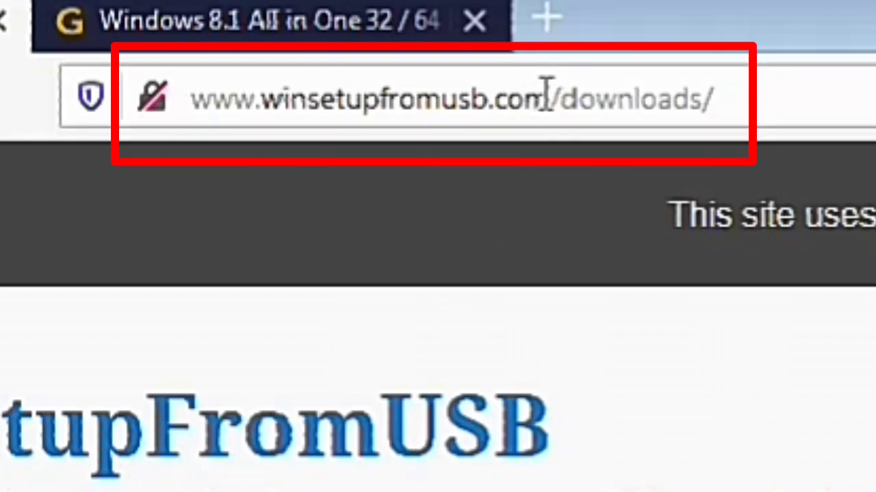
{"action": "left_click_drag", "start_coordinate": [749, 92], "coordinate": [261, 96]}
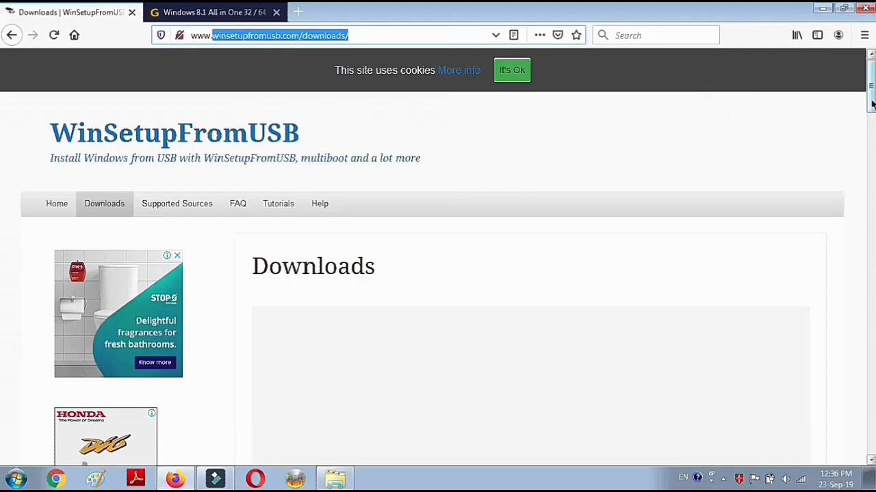
{"action": "scroll", "coordinate": [1, 166], "scroll_direction": "down", "scroll_amount": 6}
{"action": "scroll", "coordinate": [2, 166], "scroll_direction": "down", "scroll_amount": 3}
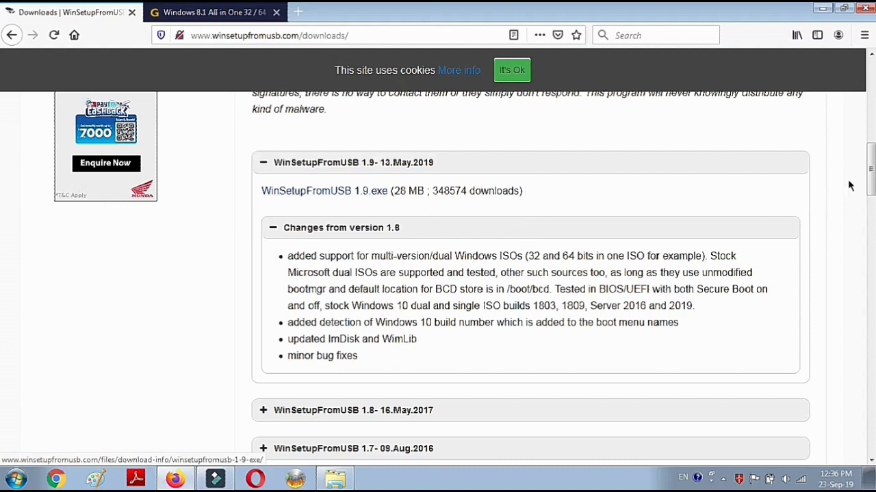
{"action": "scroll", "coordinate": [3, 167], "scroll_direction": "down", "scroll_amount": 3}
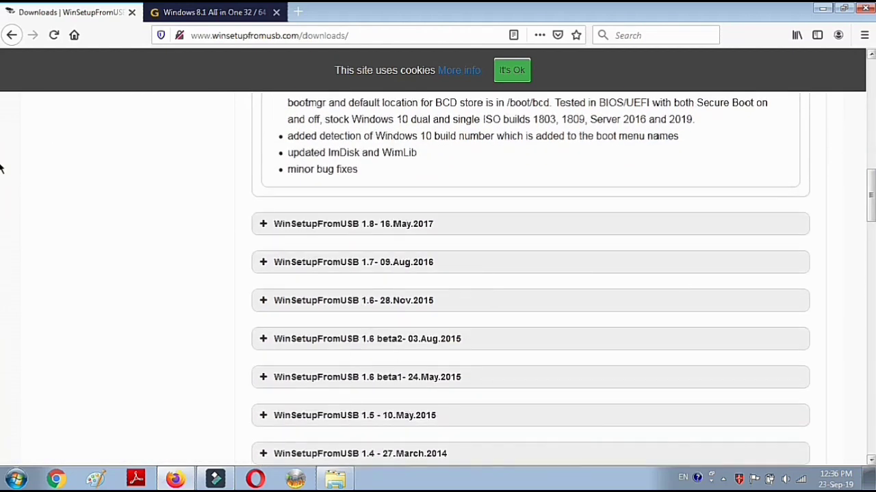
{"action": "scroll", "coordinate": [1, 168], "scroll_direction": "up", "scroll_amount": 5}
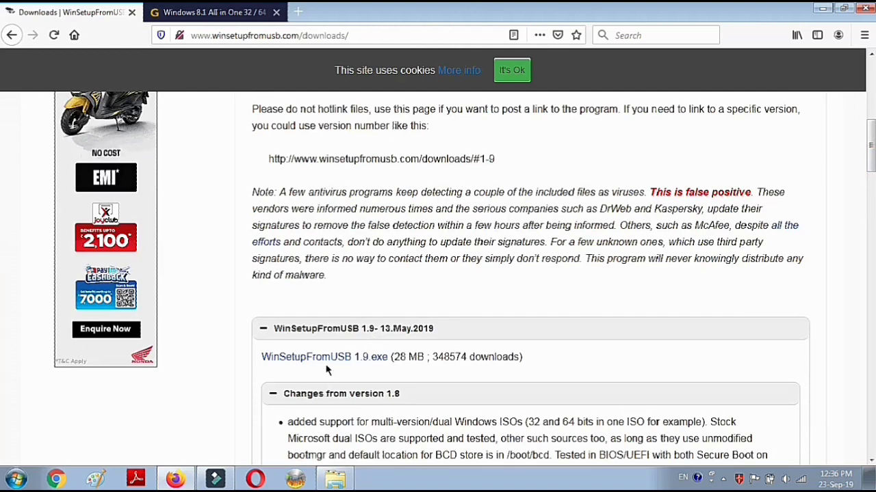
{"action": "scroll", "coordinate": [1, 213], "scroll_direction": "down", "scroll_amount": 4}
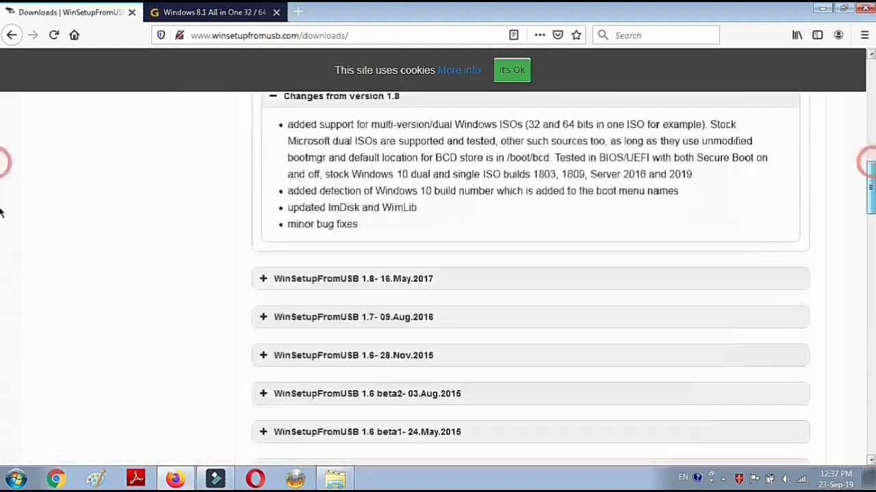
{"action": "scroll", "coordinate": [2, 219], "scroll_direction": "down", "scroll_amount": 3}
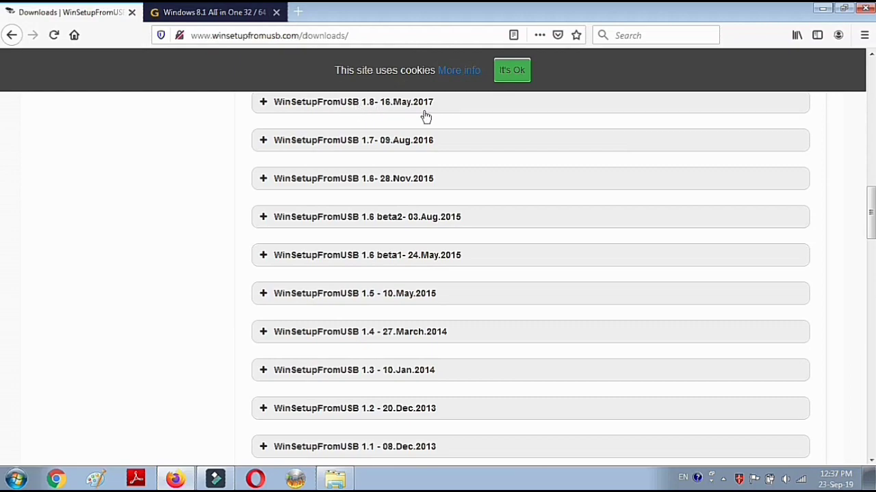
{"action": "left_click_drag", "start_coordinate": [868, 218], "coordinate": [869, 75]}
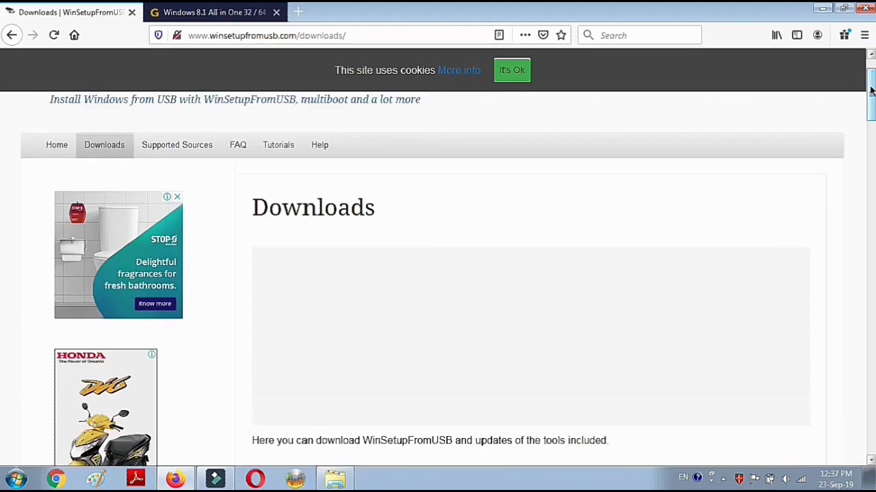
Step: Minimize the browser and open the WinSetupFromUSB-1-8 folder from the desktop
{"action": "left_click", "coordinate": [823, 9]}
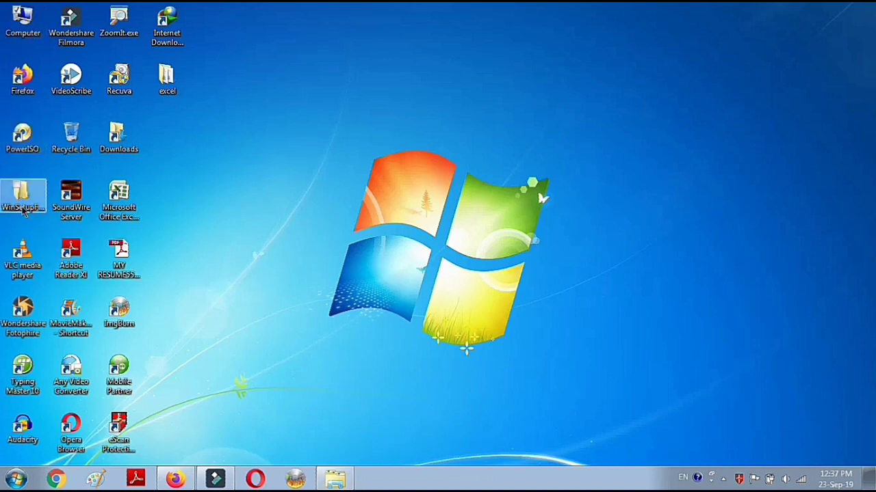
{"action": "left_click", "coordinate": [22, 205]}
{"action": "double_click", "coordinate": [23, 206]}
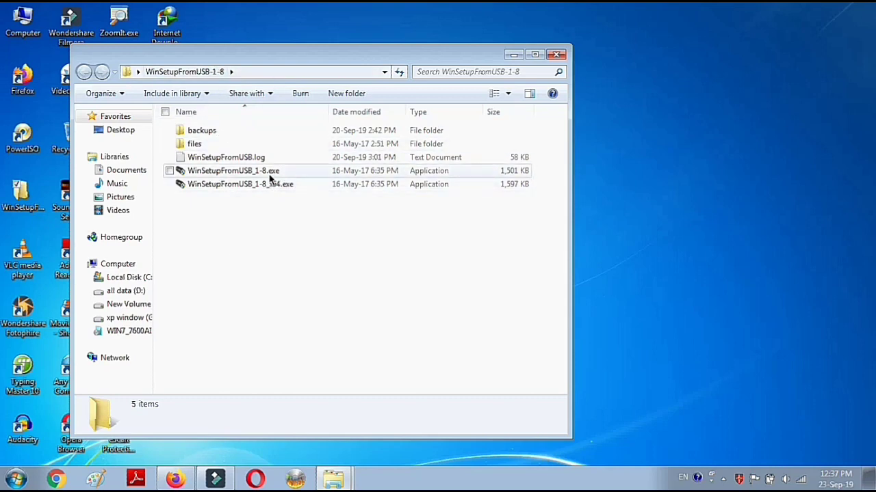
Step: Check the computer's system type in its system properties, and close the System window
{"action": "left_click", "coordinate": [21, 24]}
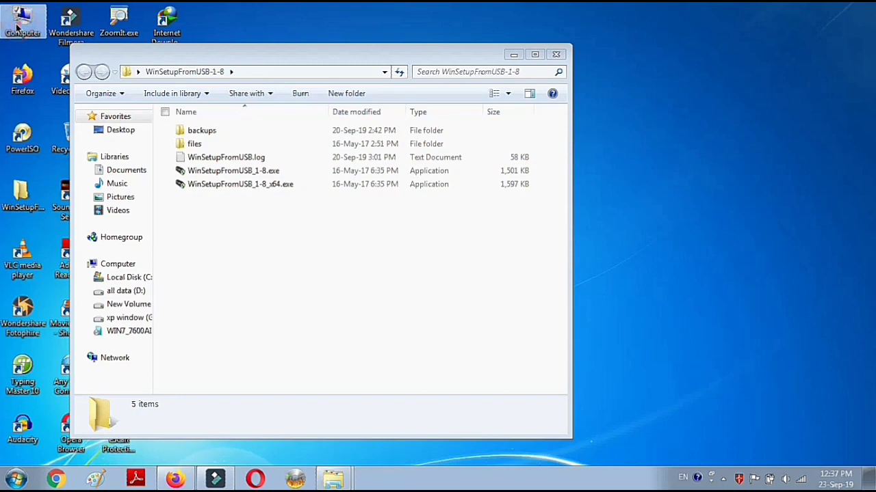
{"action": "right_click", "coordinate": [15, 23]}
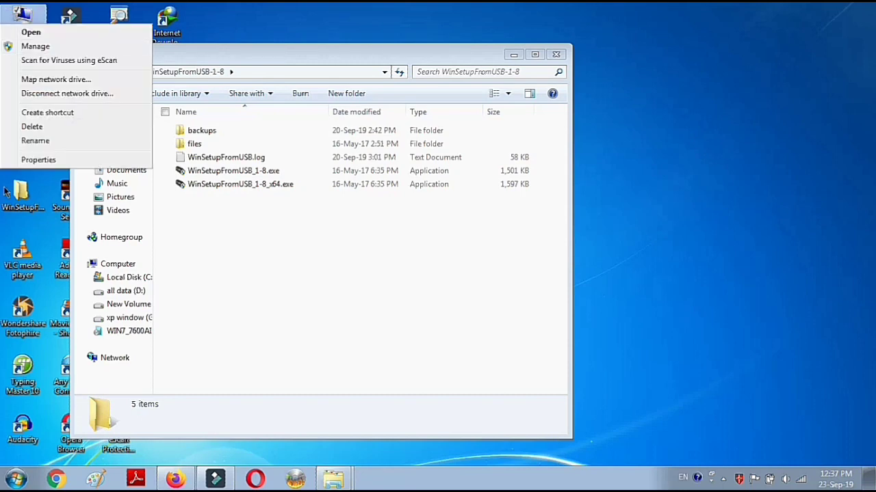
{"action": "left_click", "coordinate": [36, 170]}
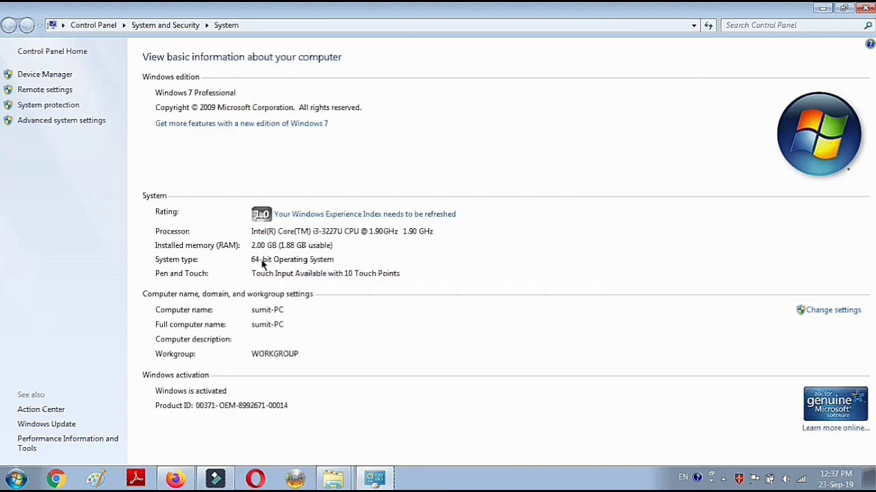
{"action": "left_click", "coordinate": [865, 7]}
Step: Launch WinSetupFromUSB_1-8_x64.exe and enable the Windows Vista / 7 / 8 / 10 /Server 2008/2012 based ISO source
{"action": "left_click", "coordinate": [260, 190]}
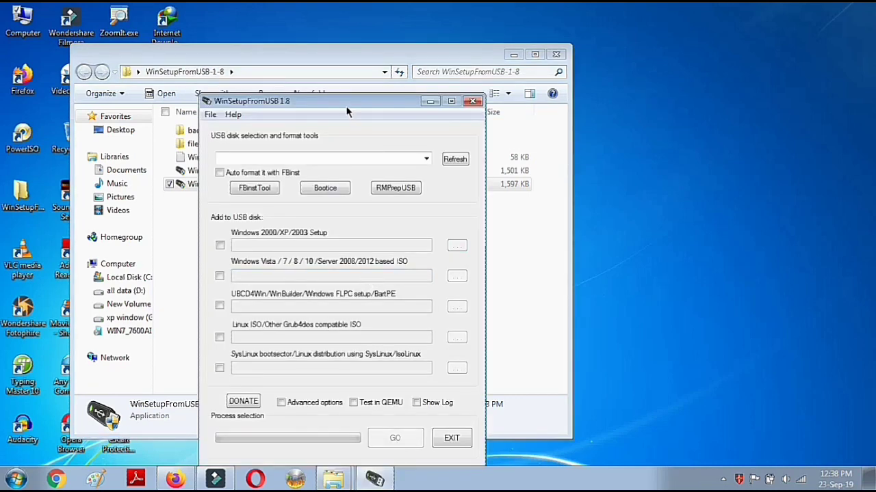
{"action": "left_click_drag", "start_coordinate": [346, 108], "coordinate": [413, 38]}
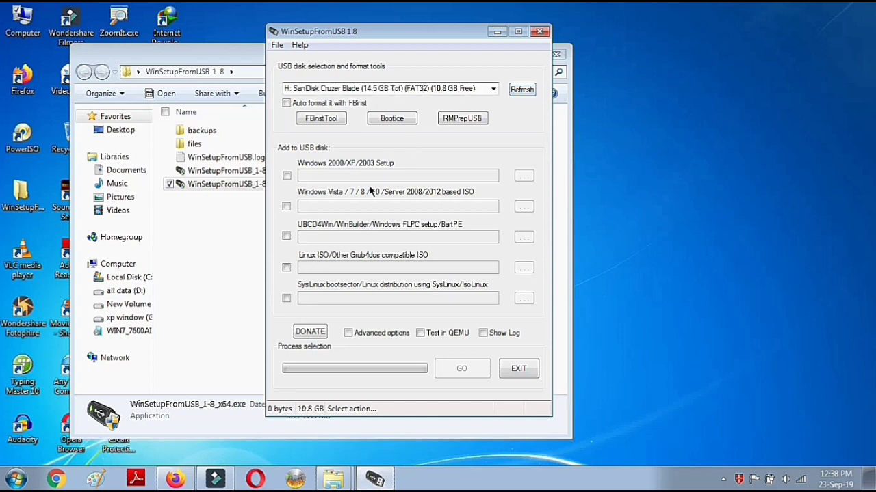
{"action": "left_click", "coordinate": [286, 207]}
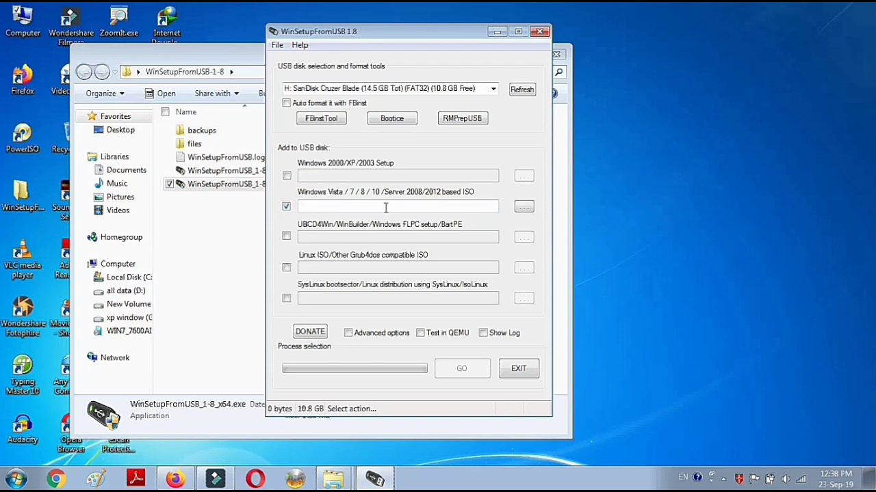
Step: Load the Getintopc Windows 8.1 ISO from the win8.1 folder inside all iso on all data (D:) as the source
{"action": "left_click", "coordinate": [524, 207]}
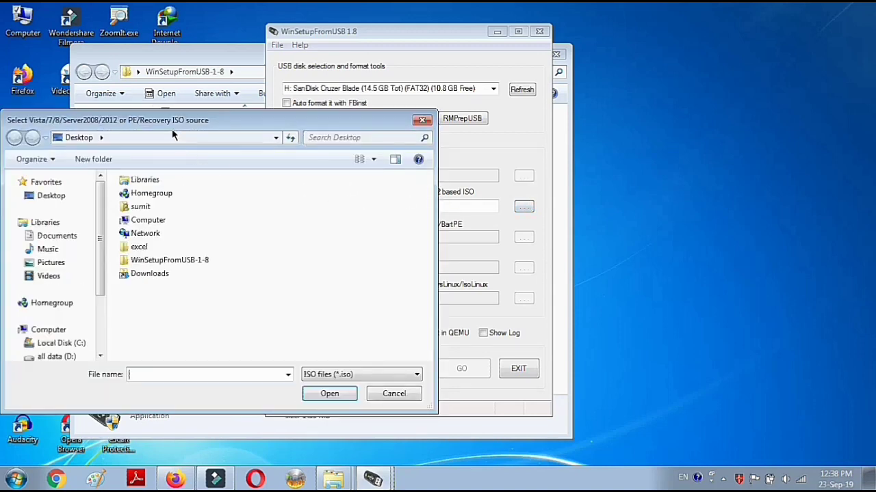
{"action": "left_click_drag", "start_coordinate": [177, 125], "coordinate": [345, 73]}
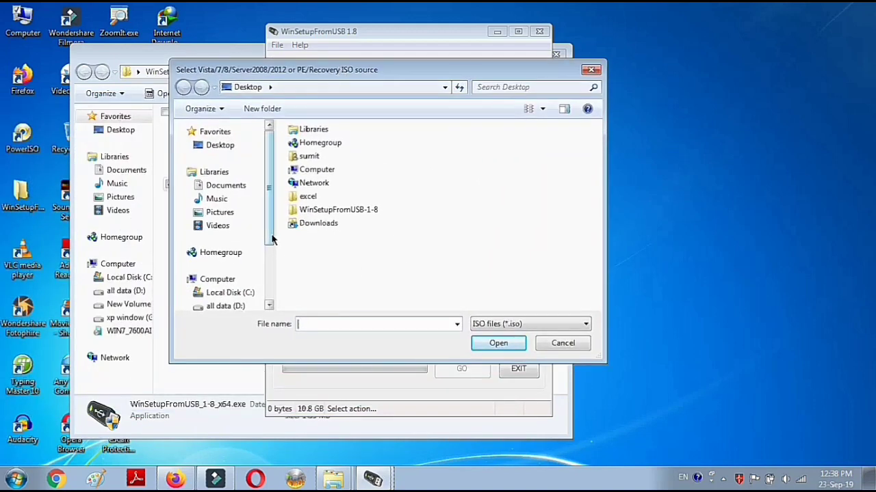
{"action": "scroll", "coordinate": [270, 256], "scroll_direction": "down", "scroll_amount": 3}
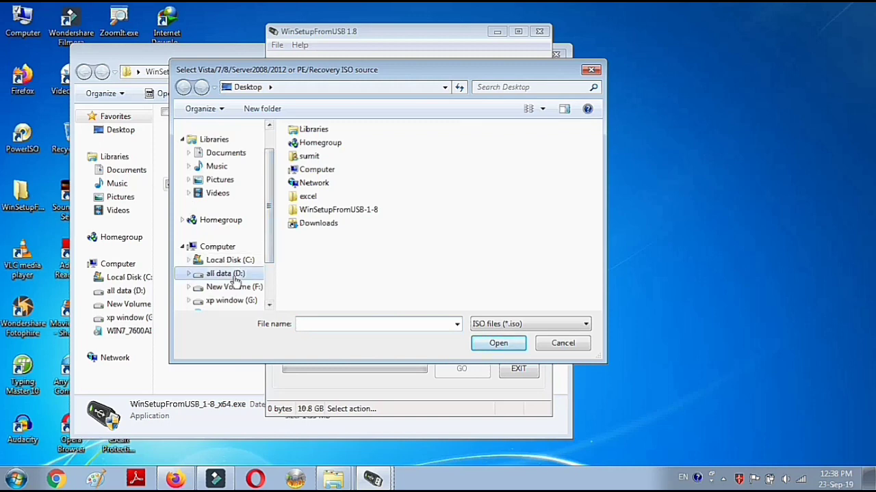
{"action": "left_click", "coordinate": [214, 274]}
{"action": "left_click", "coordinate": [306, 250]}
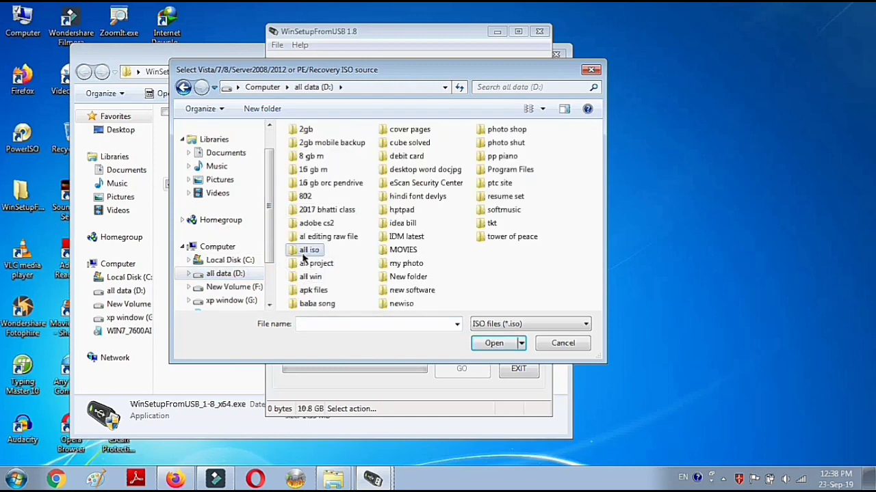
{"action": "left_click", "coordinate": [303, 251]}
{"action": "left_click", "coordinate": [291, 253]}
{"action": "double_click", "coordinate": [291, 250]}
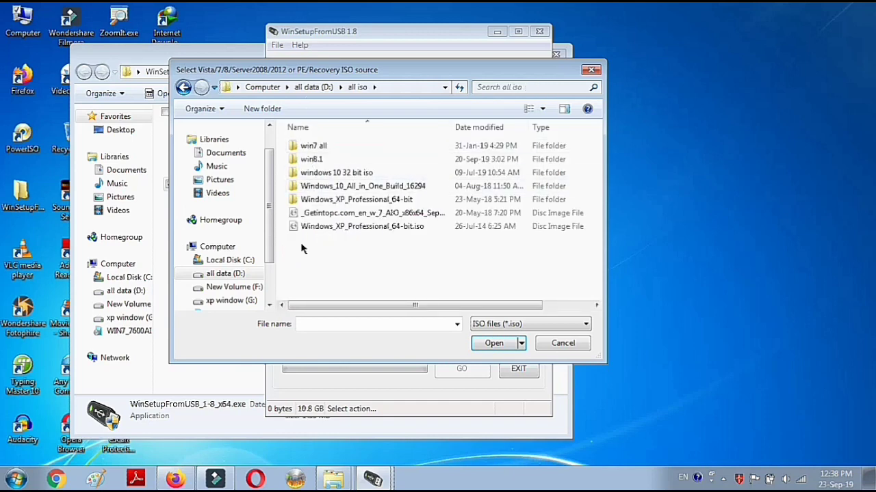
{"action": "left_click", "coordinate": [315, 160]}
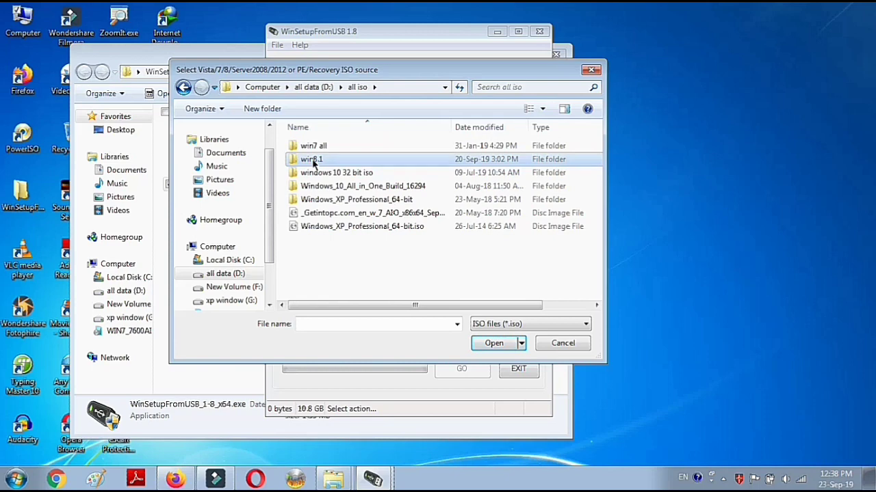
{"action": "double_click", "coordinate": [315, 162]}
{"action": "left_click", "coordinate": [310, 148]}
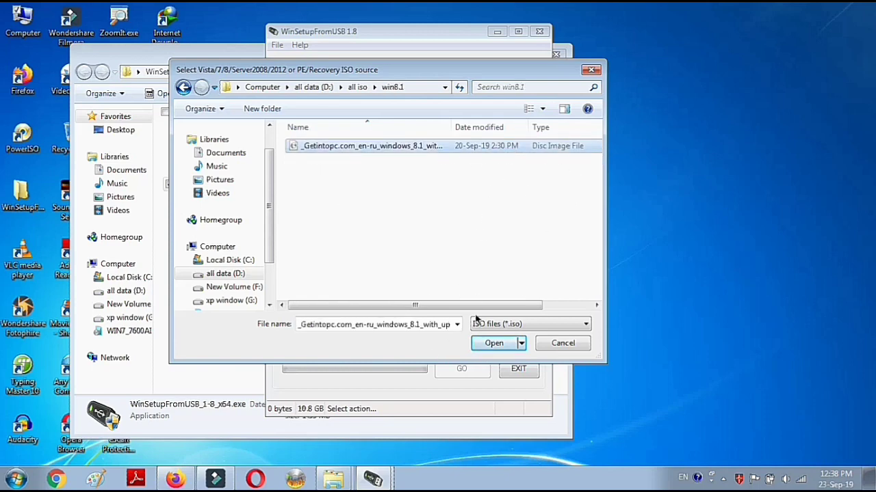
{"action": "left_click", "coordinate": [488, 346]}
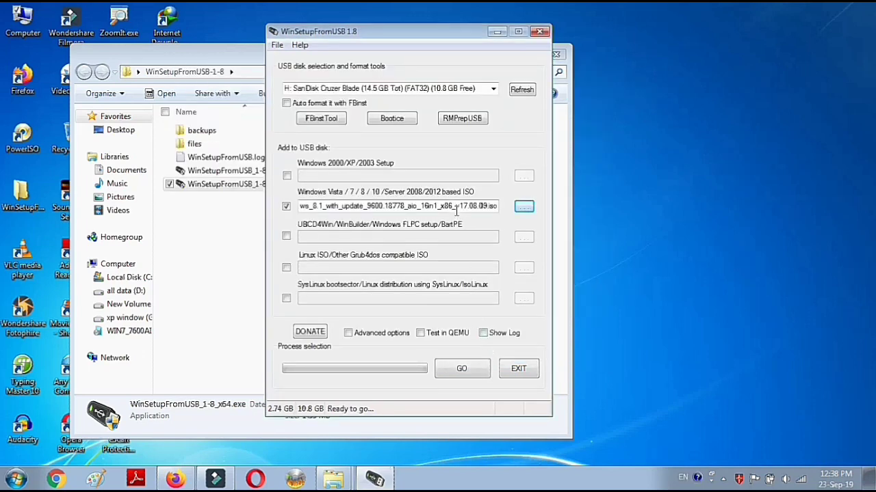
Step: Enable the advanced options for custom 2000/XP/2003 Setup folder and menu name and custom Vista/7/8/Server Source menu names
{"action": "left_click", "coordinate": [349, 333]}
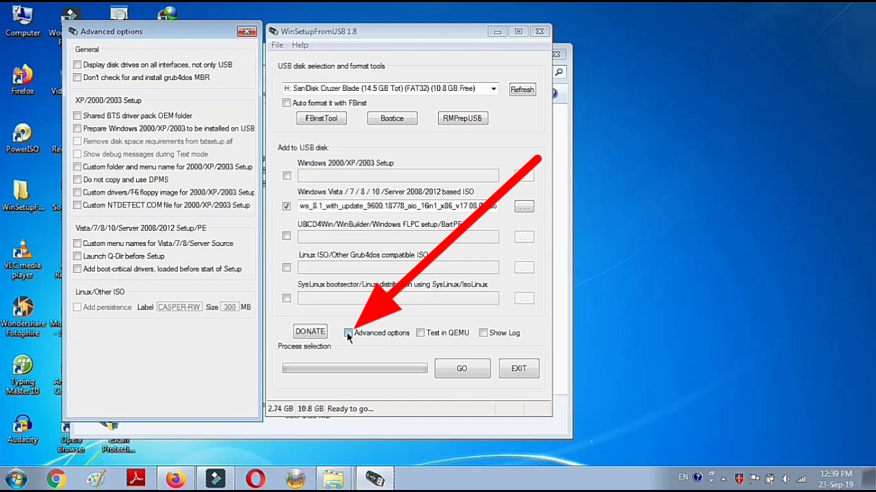
{"action": "left_click", "coordinate": [77, 167]}
{"action": "left_click", "coordinate": [77, 244]}
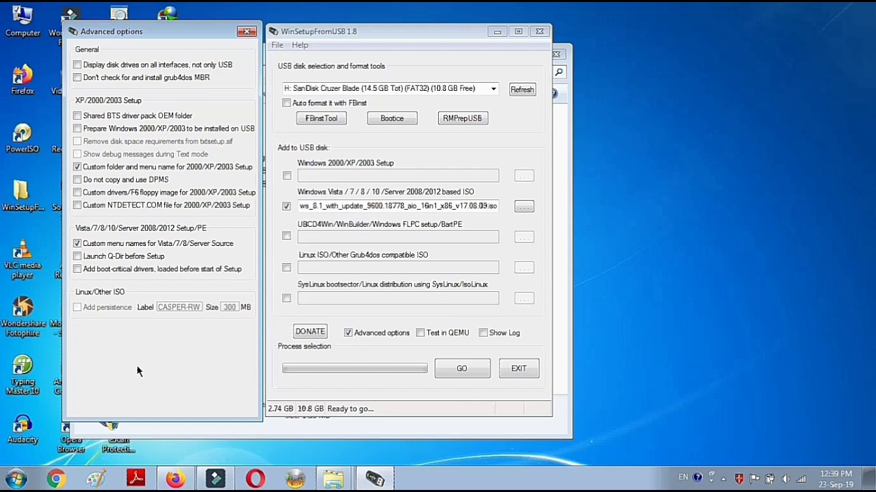
{"action": "left_click", "coordinate": [249, 32]}
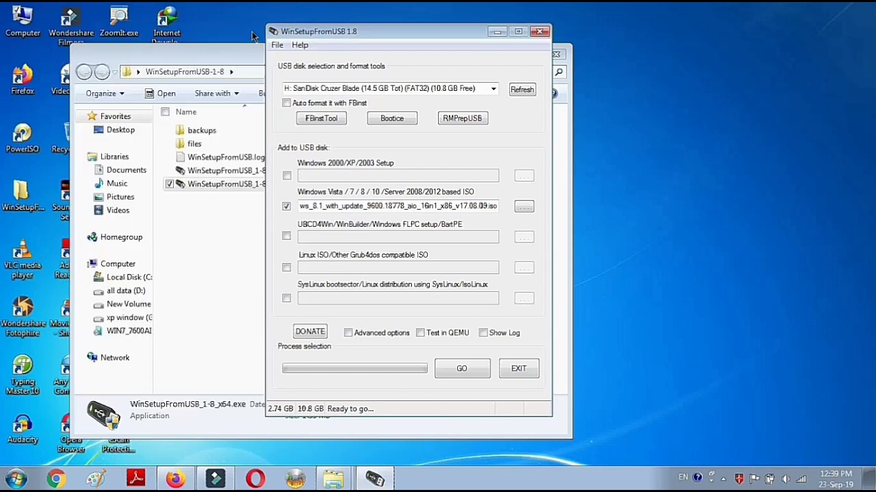
Step: Start writing the USB drive and enter 8 in the custom Windows Setup folder name
{"action": "left_click", "coordinate": [472, 371]}
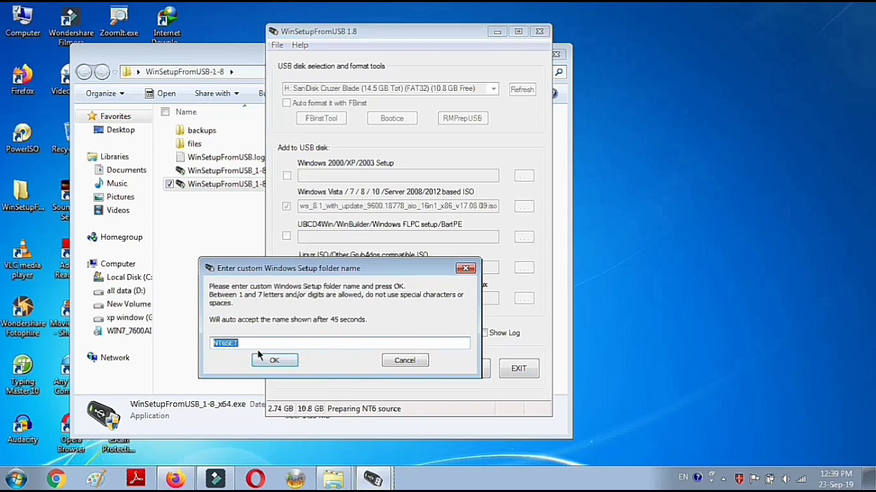
{"action": "left_click", "coordinate": [273, 344]}
{"action": "type", "text": "8"}
{"action": "left_click", "coordinate": [275, 362]}
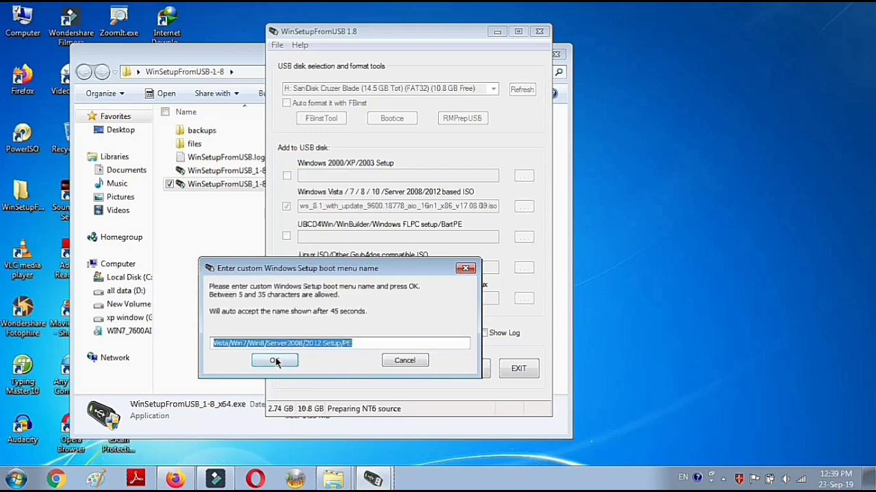
Step: Replace the default Windows Setup boot menu name with windows8.1 and accept it so the job runs
{"action": "left_click", "coordinate": [359, 343]}
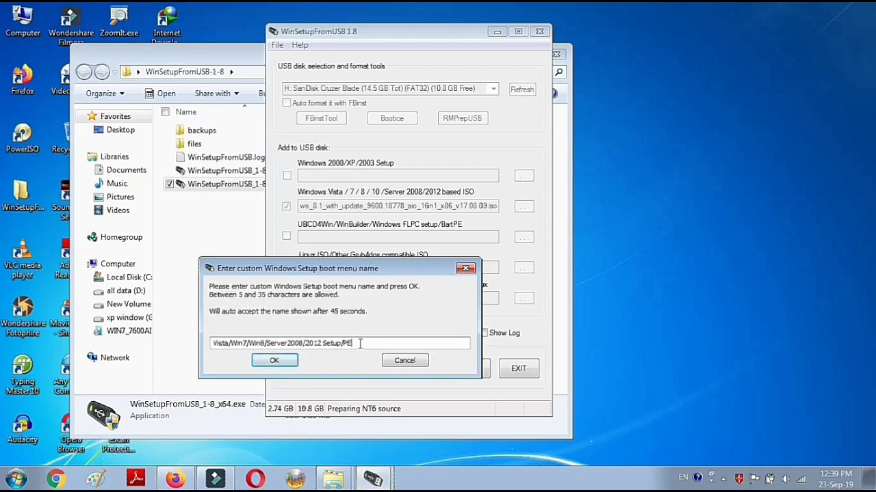
{"action": "key", "text": "BackSpace"}
{"action": "key", "text": "BackSpace"}
{"action": "key", "text": "BackSpace"}
{"action": "key", "text": "BackSpace"}
{"action": "key", "text": "BackSpace"}
{"action": "key", "text": "BackSpace"}
{"action": "key", "text": "BackSpace"}
{"action": "key", "text": "BackSpace"}
{"action": "key", "text": "BackSpace"}
{"action": "key", "text": "BackSpace"}
{"action": "key", "text": "BackSpace"}
{"action": "key", "text": "BackSpace"}
{"action": "key", "text": "BackSpace"}
{"action": "key", "text": "BackSpace"}
{"action": "key", "text": "BackSpace"}
{"action": "key", "text": "BackSpace"}
{"action": "key", "text": "BackSpace"}
{"action": "key", "text": "BackSpace"}
{"action": "key", "text": "BackSpace"}
{"action": "key", "text": "BackSpace"}
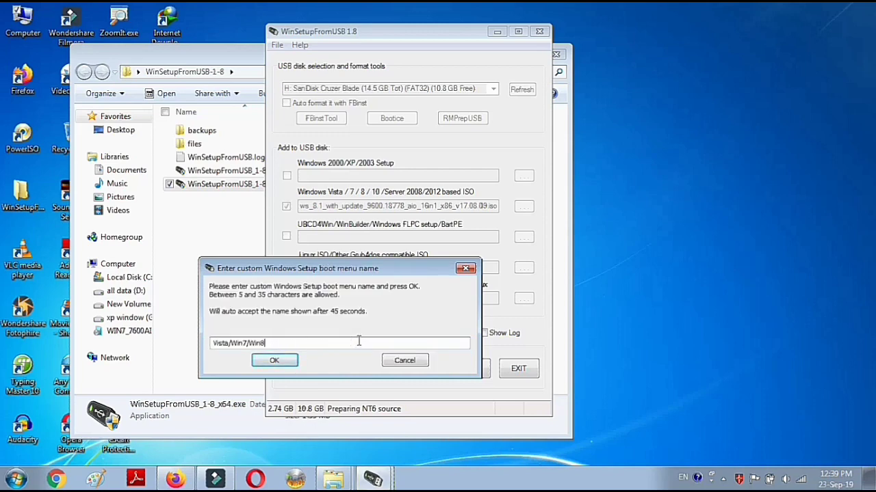
{"action": "key", "text": "BackSpace"}
{"action": "key", "text": "BackSpace"}
{"action": "key", "text": "BackSpace"}
{"action": "key", "text": "BackSpace"}
{"action": "key", "text": "BackSpace"}
{"action": "key", "text": "BackSpace"}
{"action": "key", "text": "BackSpace"}
{"action": "key", "text": "BackSpace"}
{"action": "key", "text": "BackSpace"}
{"action": "key", "text": "BackSpace"}
{"action": "key", "text": "BackSpace"}
{"action": "key", "text": "BackSpace"}
{"action": "key", "text": "BackSpace"}
{"action": "key", "text": "BackSpace"}
{"action": "key", "text": "BackSpace"}
{"action": "type", "text": "windows8"}
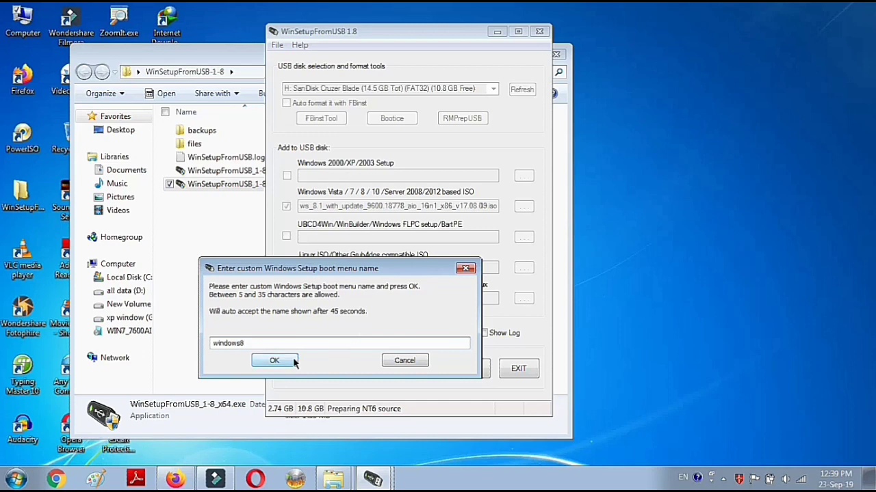
{"action": "type", "text": ".1"}
{"action": "left_click", "coordinate": [293, 357]}
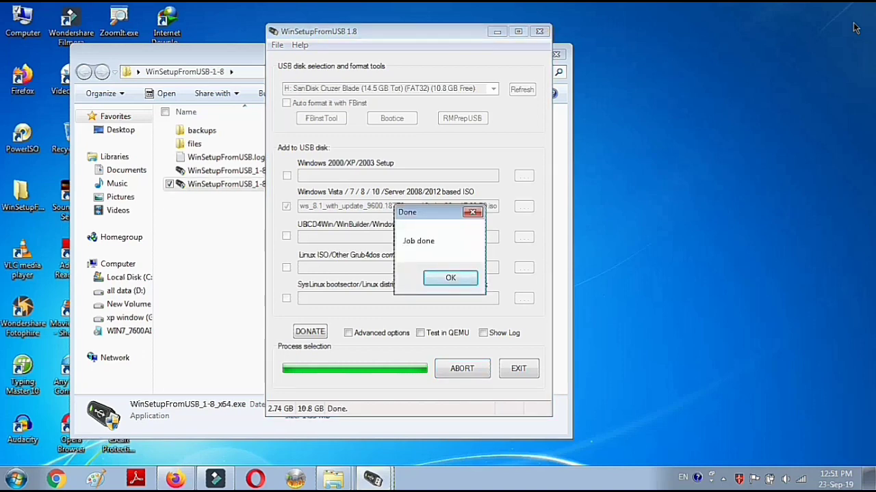
Step: Dismiss the job completion message and close WinSetupFromUSB
{"action": "left_click", "coordinate": [450, 278]}
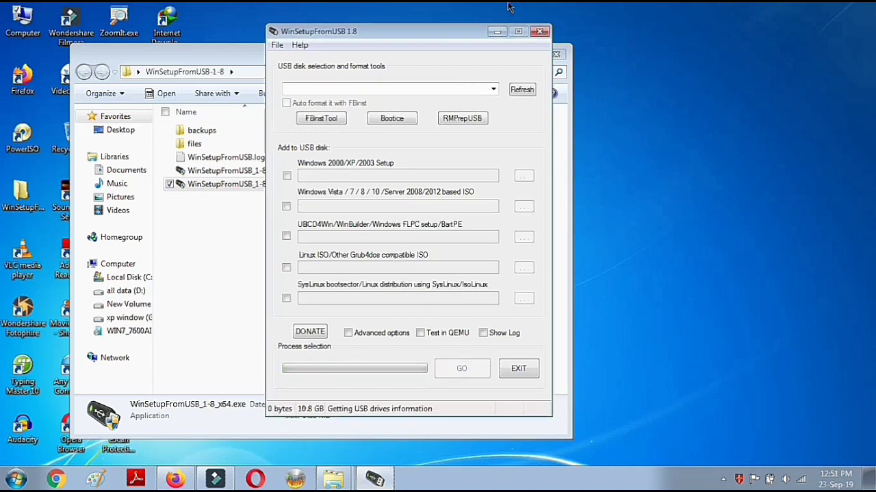
{"action": "left_click", "coordinate": [545, 35]}
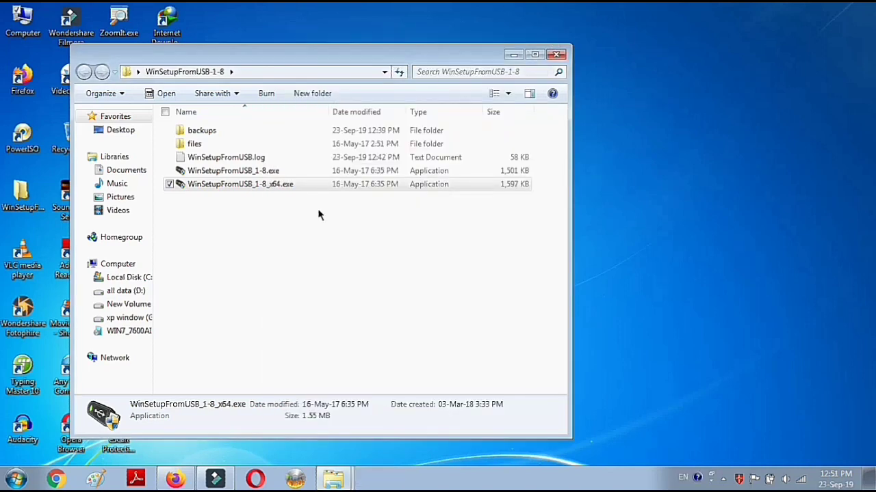
Step: Browse to Computer in the file explorer and open the WIN7_7600AI (H:) USB drive
{"action": "left_click", "coordinate": [122, 278]}
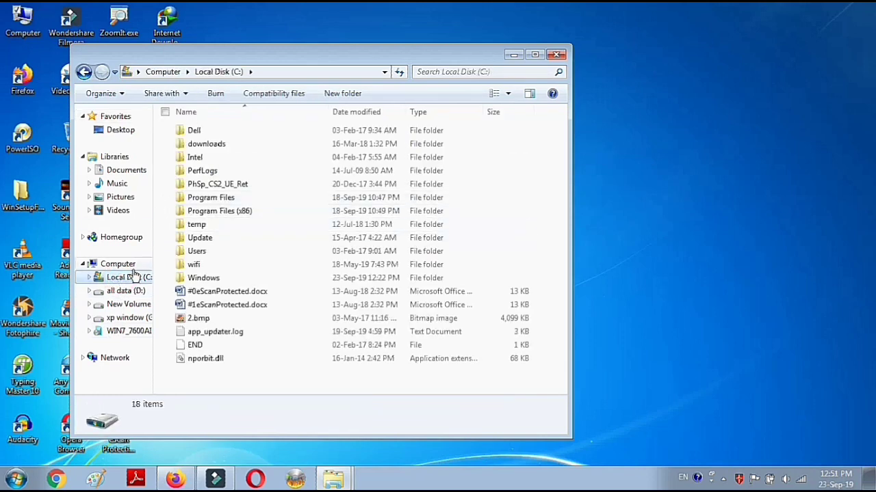
{"action": "left_click", "coordinate": [128, 267]}
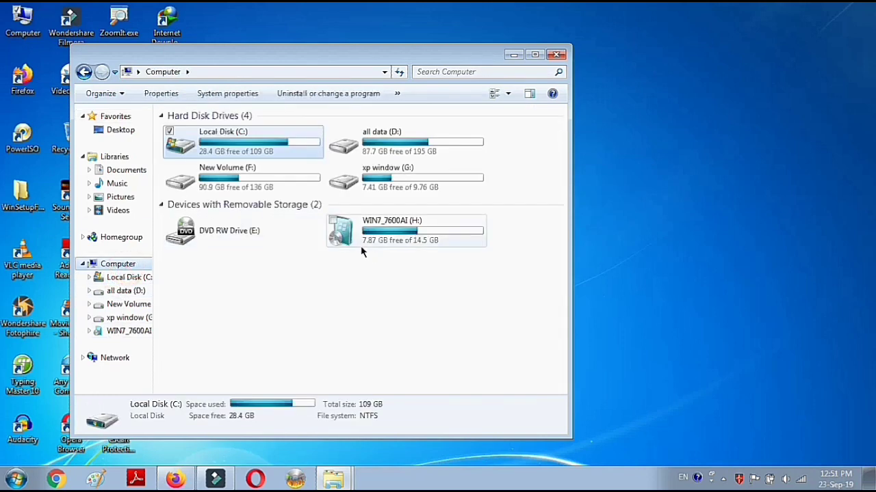
{"action": "double_click", "coordinate": [419, 231]}
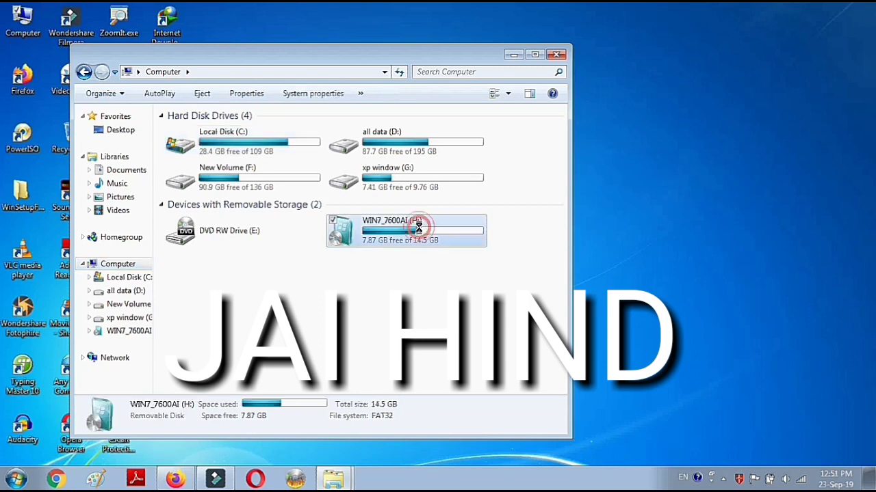